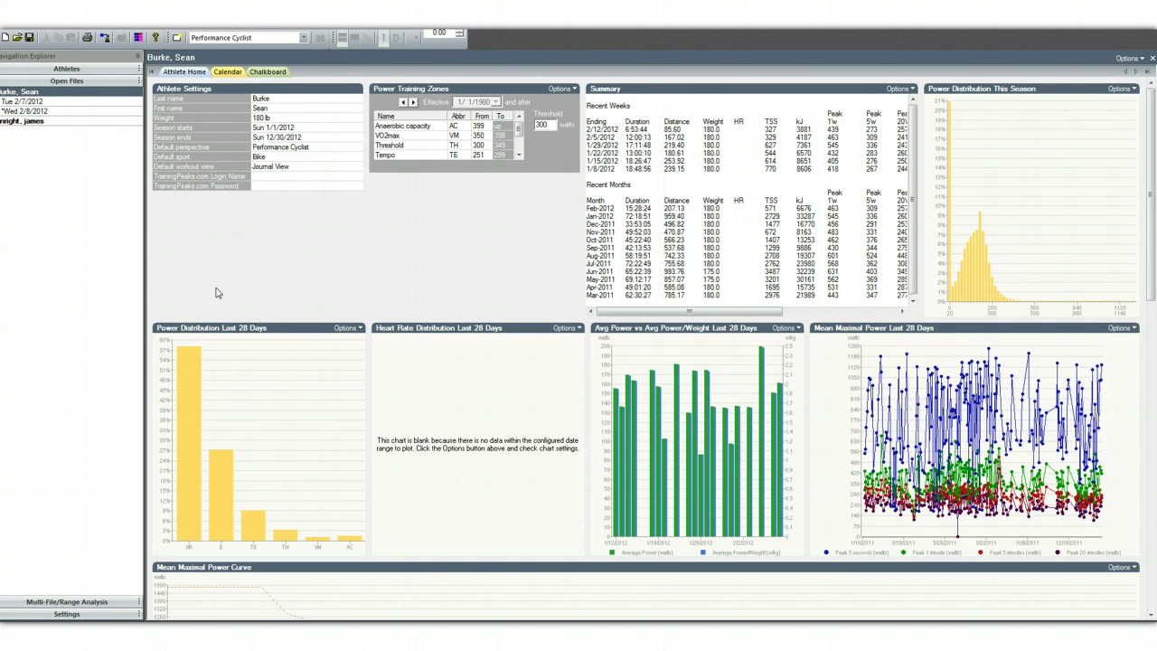
Step: Open the customization settings of the Performance Management Chart on the athlete's home page
{"action": "scroll", "coordinate": [434, 416], "scroll_direction": "down", "scroll_amount": 10}
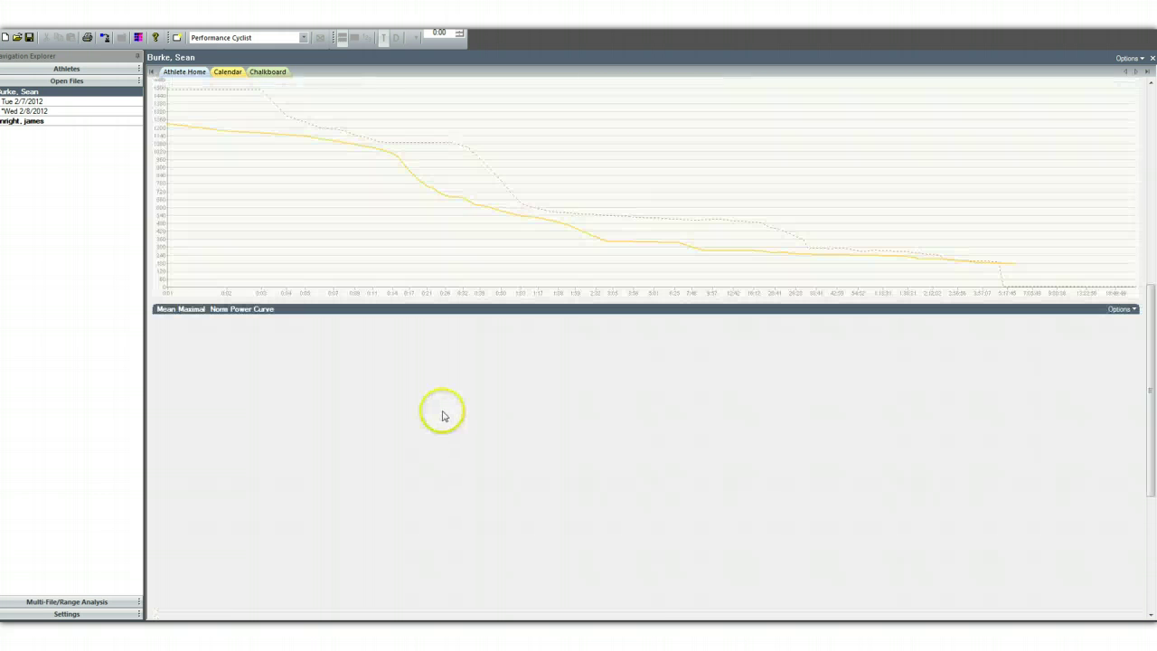
{"action": "scroll", "coordinate": [438, 269], "scroll_direction": "down", "scroll_amount": 4}
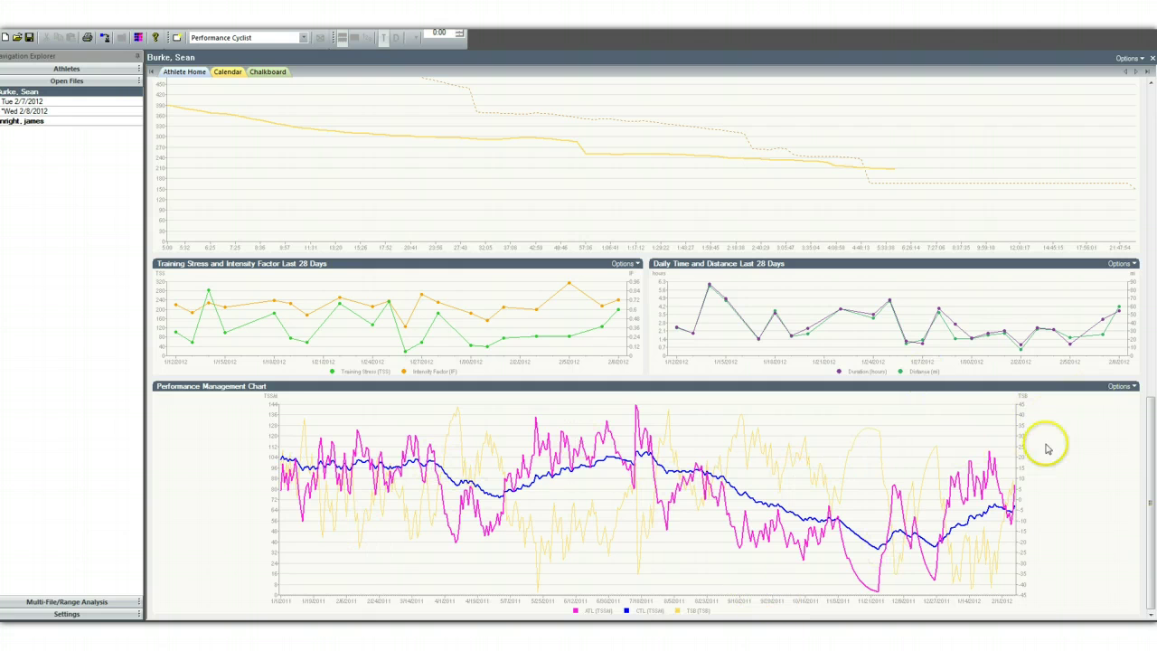
{"action": "left_click", "coordinate": [1122, 386]}
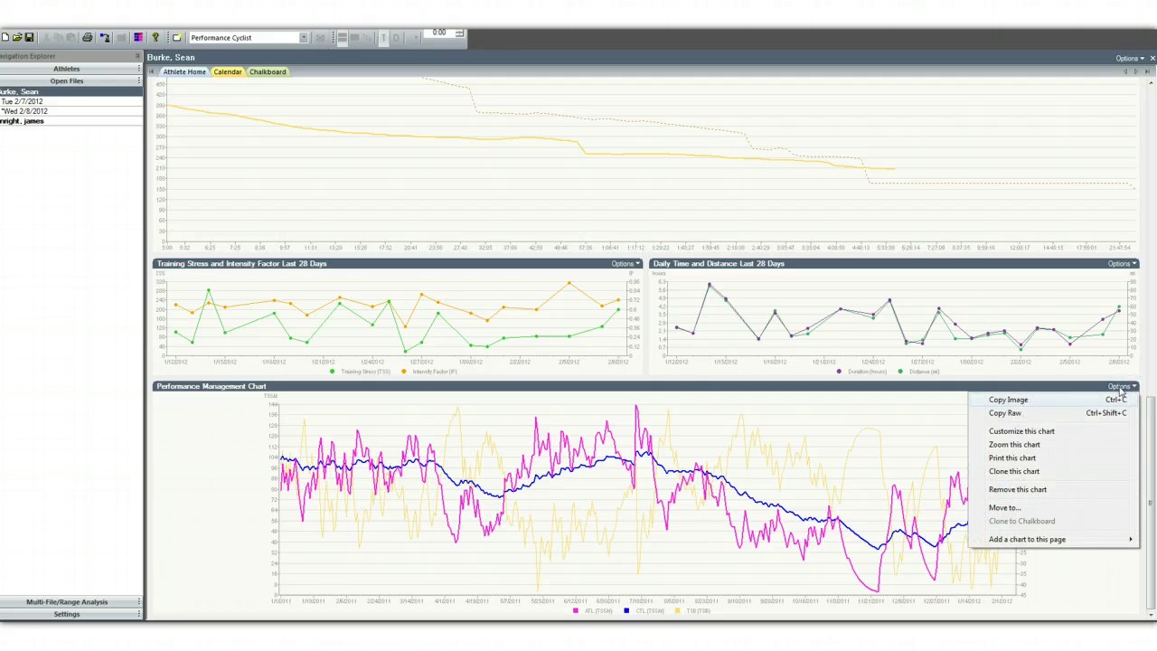
{"action": "left_click", "coordinate": [1039, 432]}
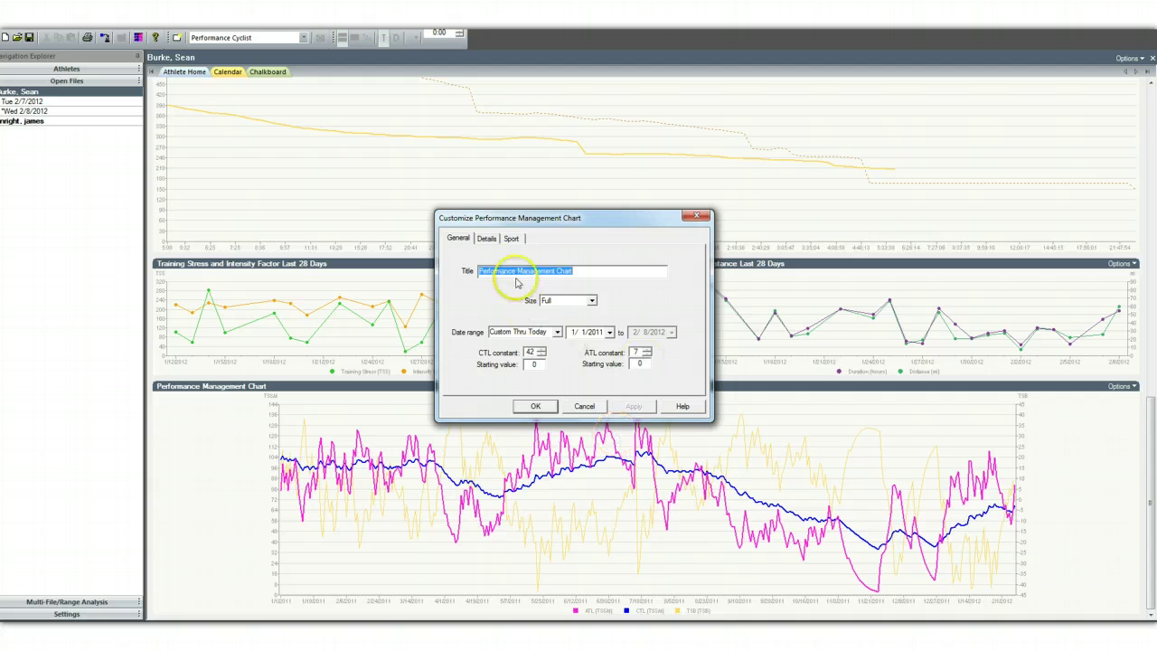
Step: Add a new data series to the Performance Management Chart with Mean Maximal as its content
{"action": "left_click", "coordinate": [487, 239]}
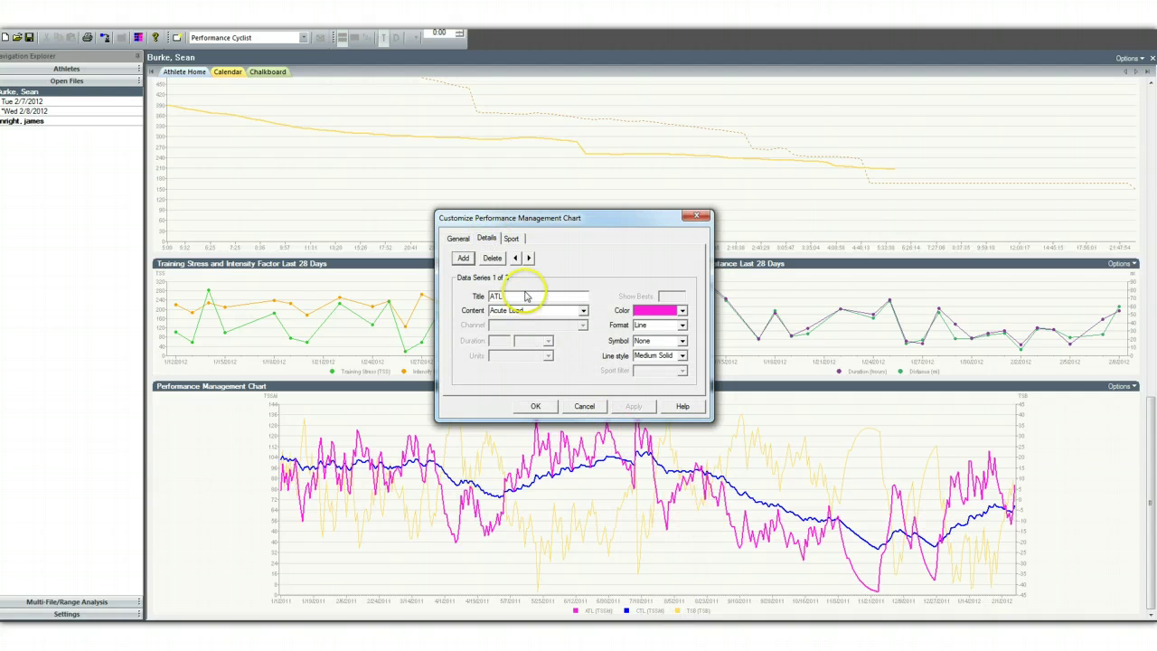
{"action": "left_click", "coordinate": [463, 258]}
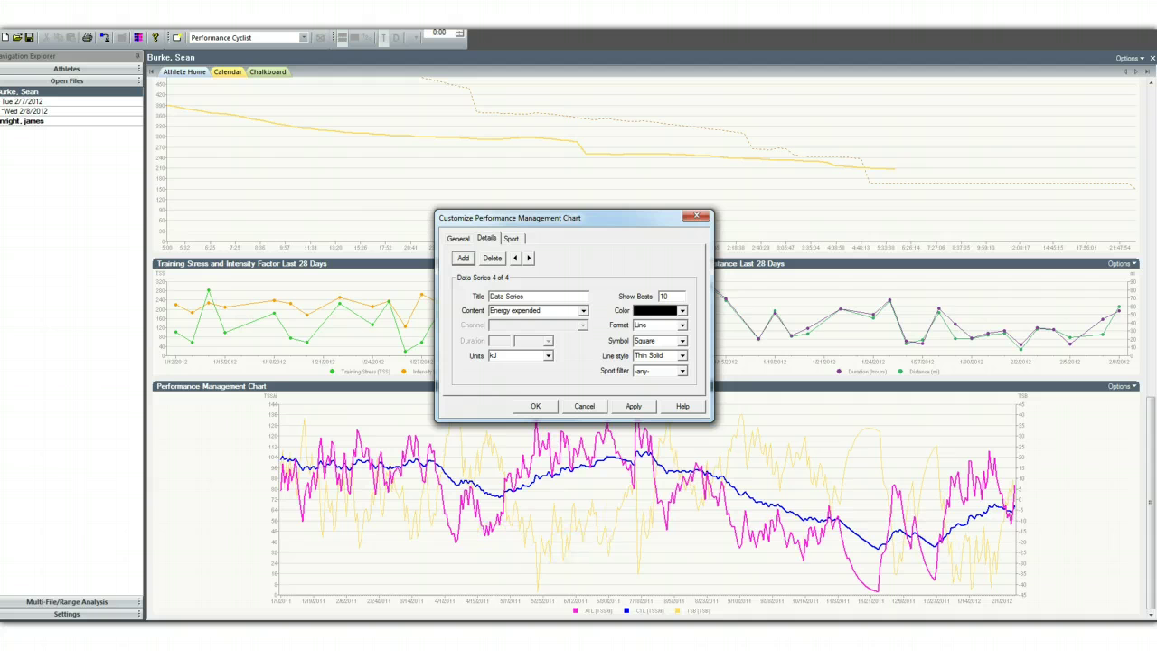
{"action": "left_click", "coordinate": [584, 311]}
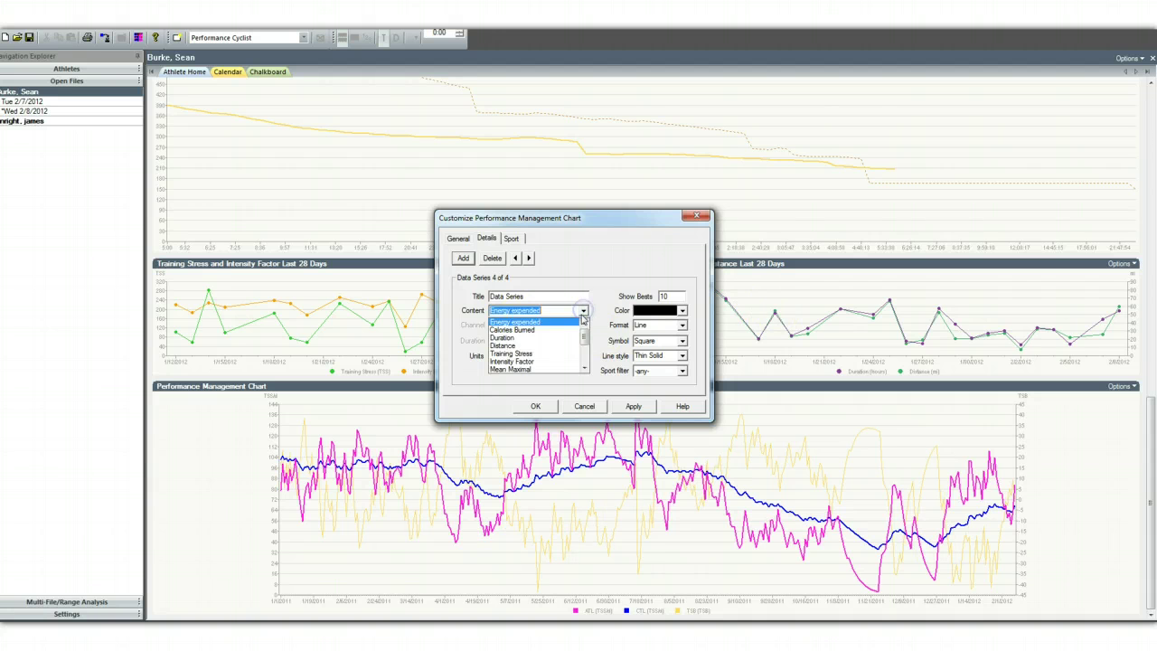
{"action": "left_click", "coordinate": [550, 361]}
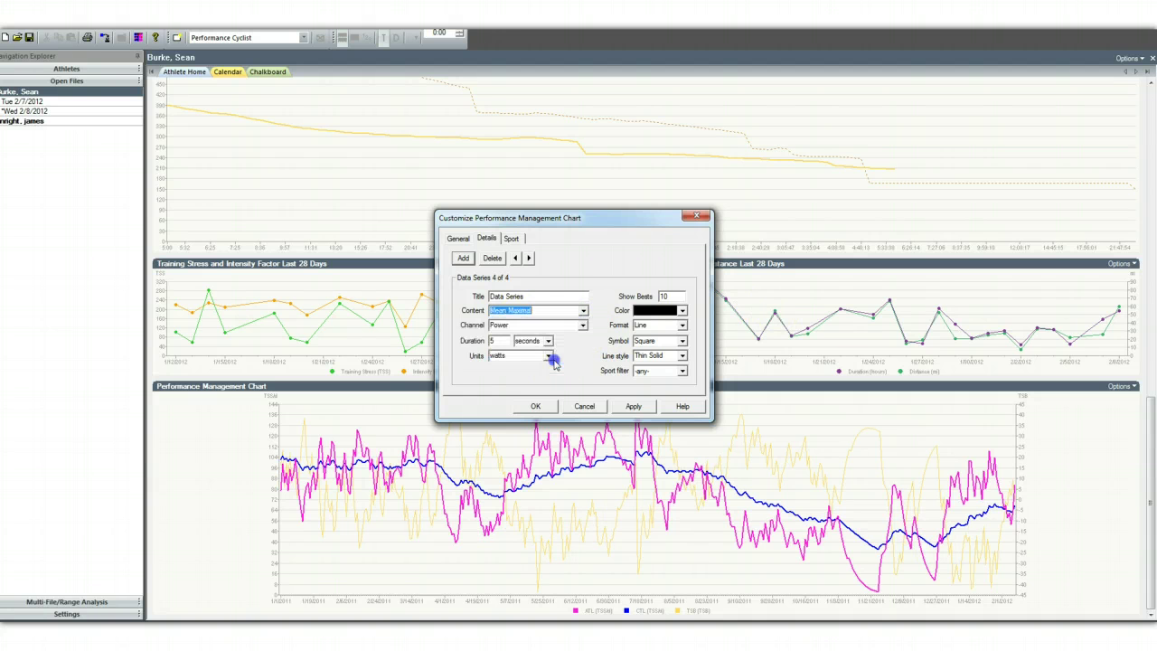
Step: Title the new series "20 minute mean max p", set its duration to 20 minutes and show its 5 bests
{"action": "left_click", "coordinate": [542, 296]}
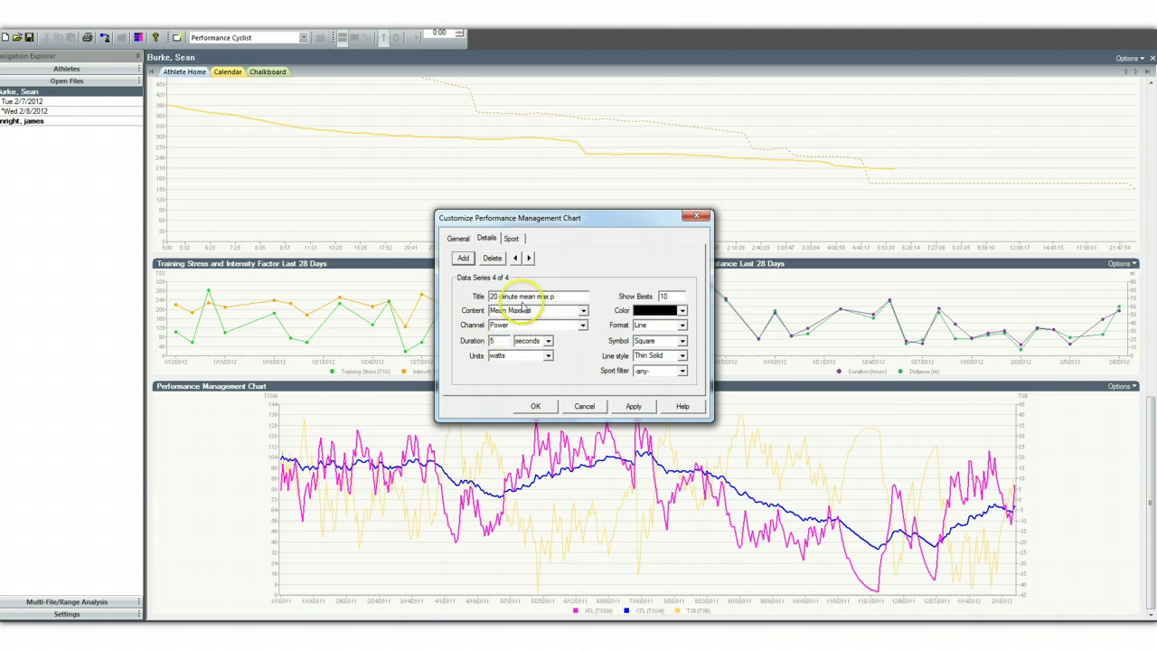
{"action": "left_click_drag", "start_coordinate": [497, 341], "coordinate": [466, 340]}
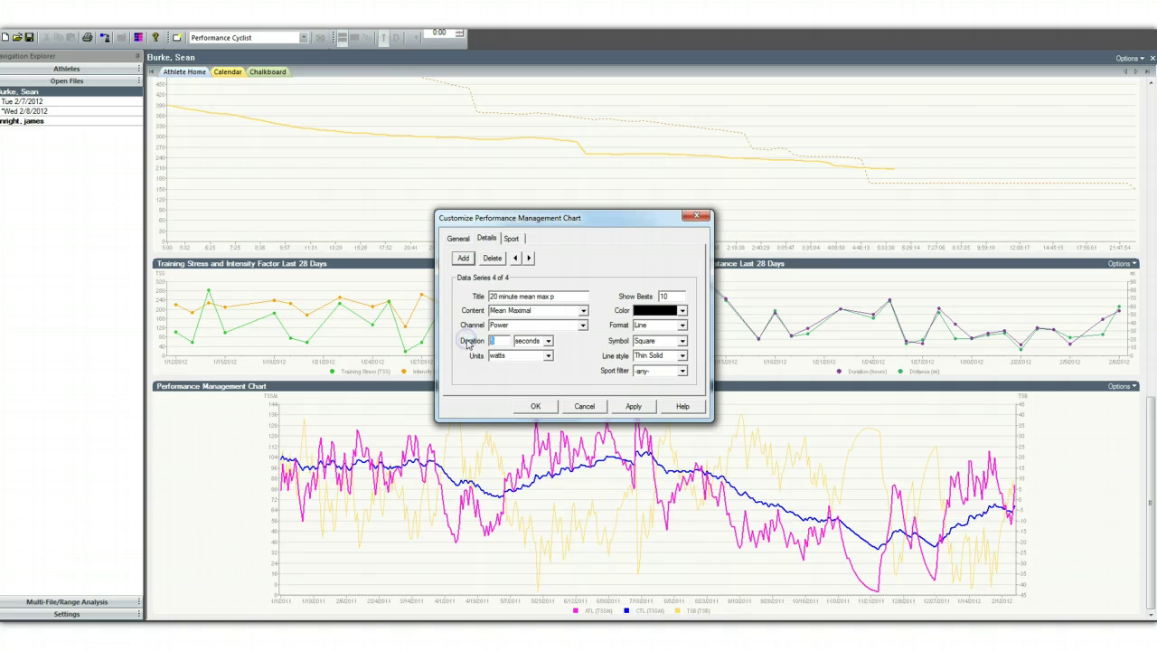
{"action": "type", "text": "20"}
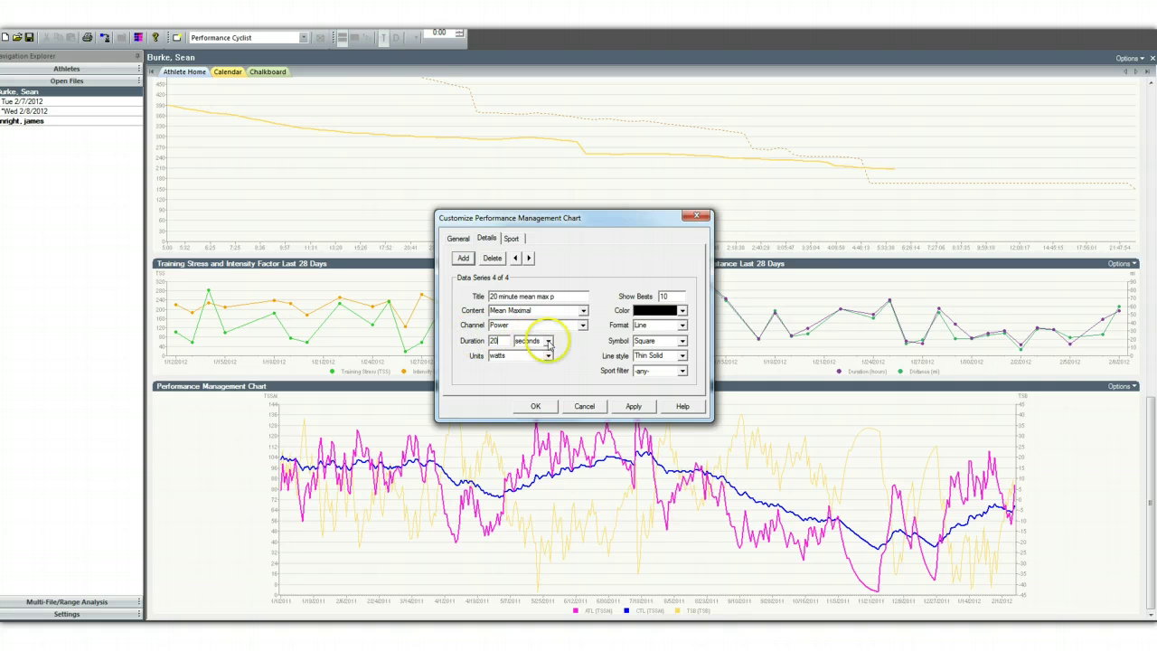
{"action": "left_click", "coordinate": [547, 340]}
{"action": "left_click", "coordinate": [542, 361]}
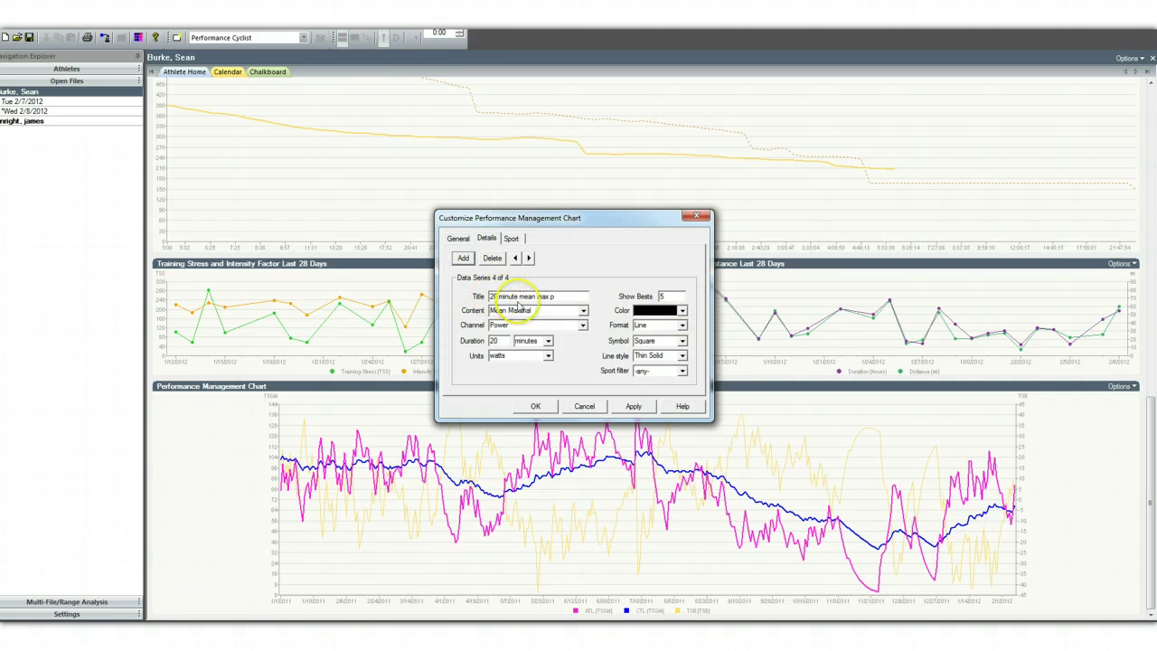
Step: Add another data series with Mean Maximal content and a duration of 10 seconds
{"action": "left_click", "coordinate": [459, 238]}
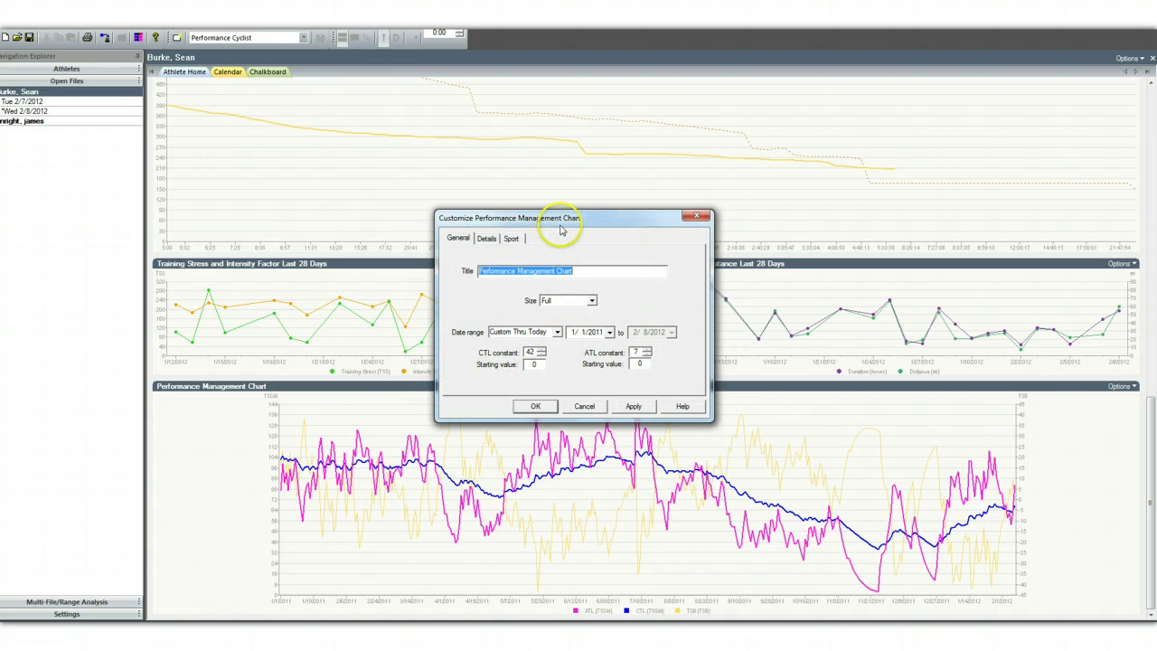
{"action": "left_click", "coordinate": [492, 242]}
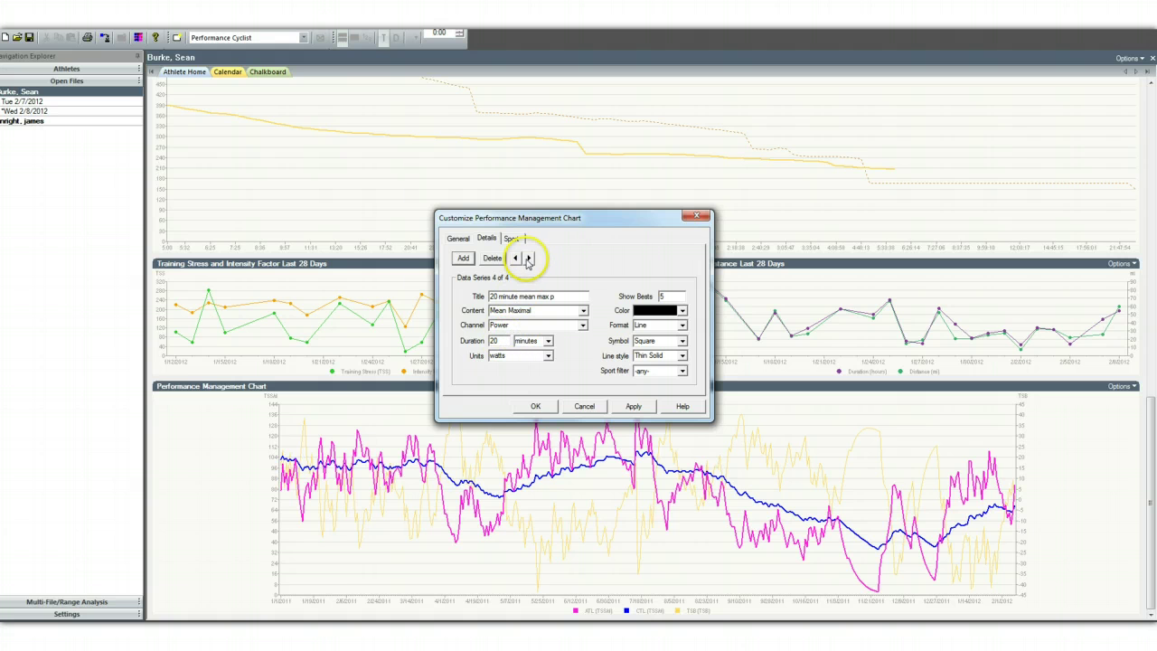
{"action": "left_click", "coordinate": [462, 260]}
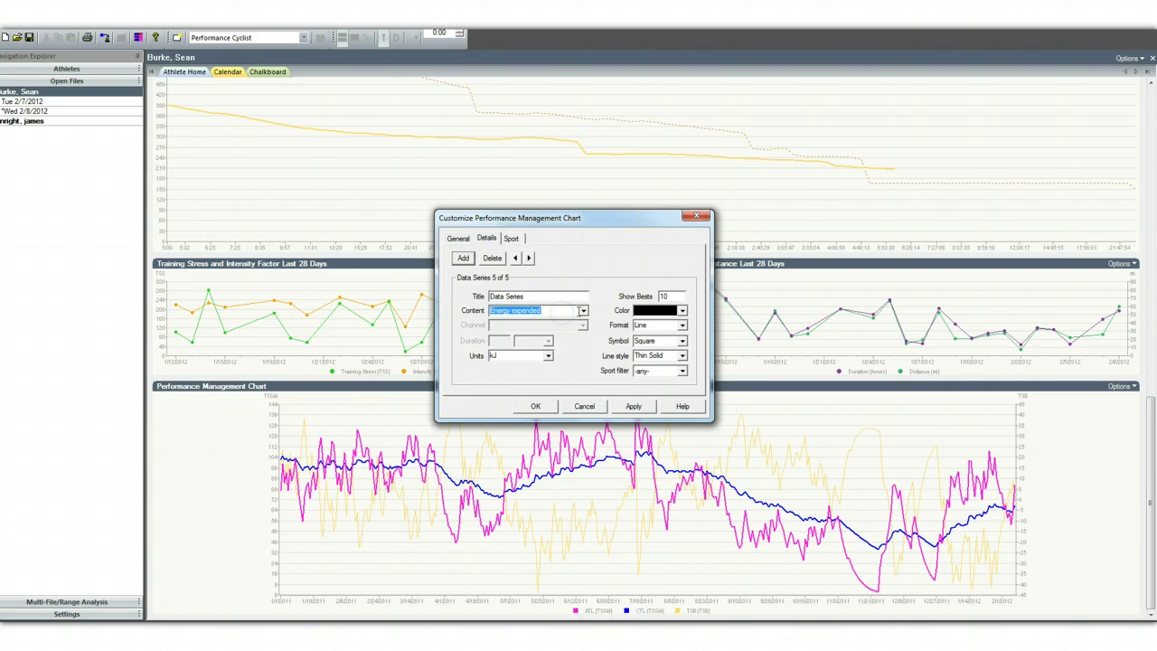
{"action": "left_click", "coordinate": [580, 311]}
{"action": "scroll", "coordinate": [543, 339], "scroll_direction": "down", "scroll_amount": 3}
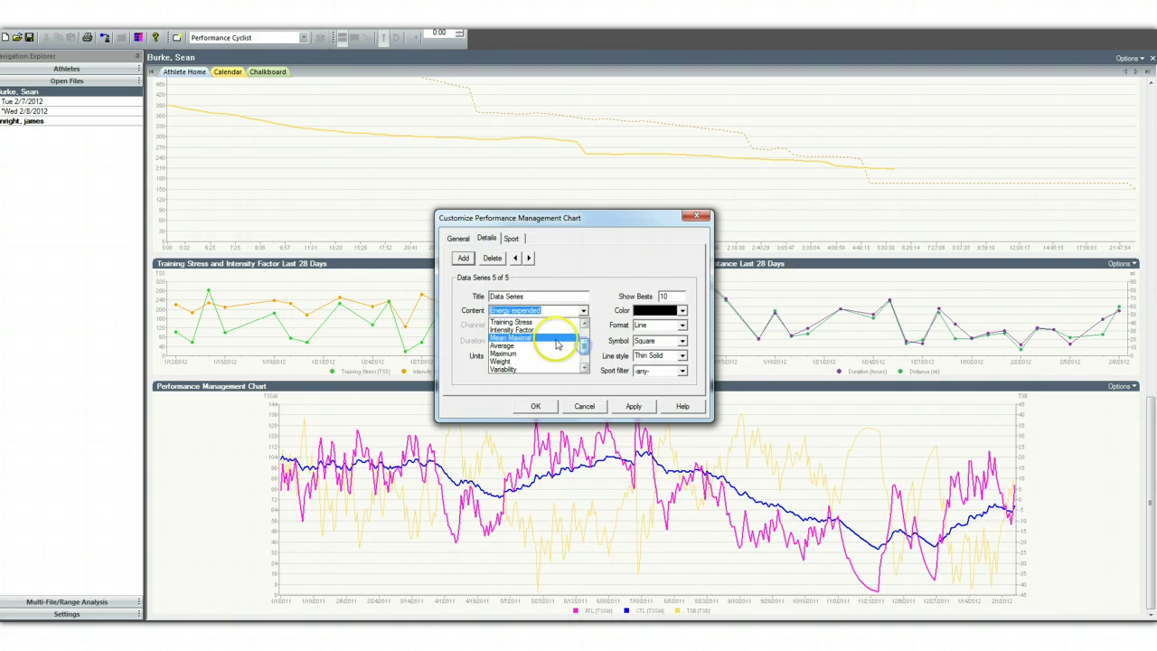
{"action": "left_click", "coordinate": [557, 339]}
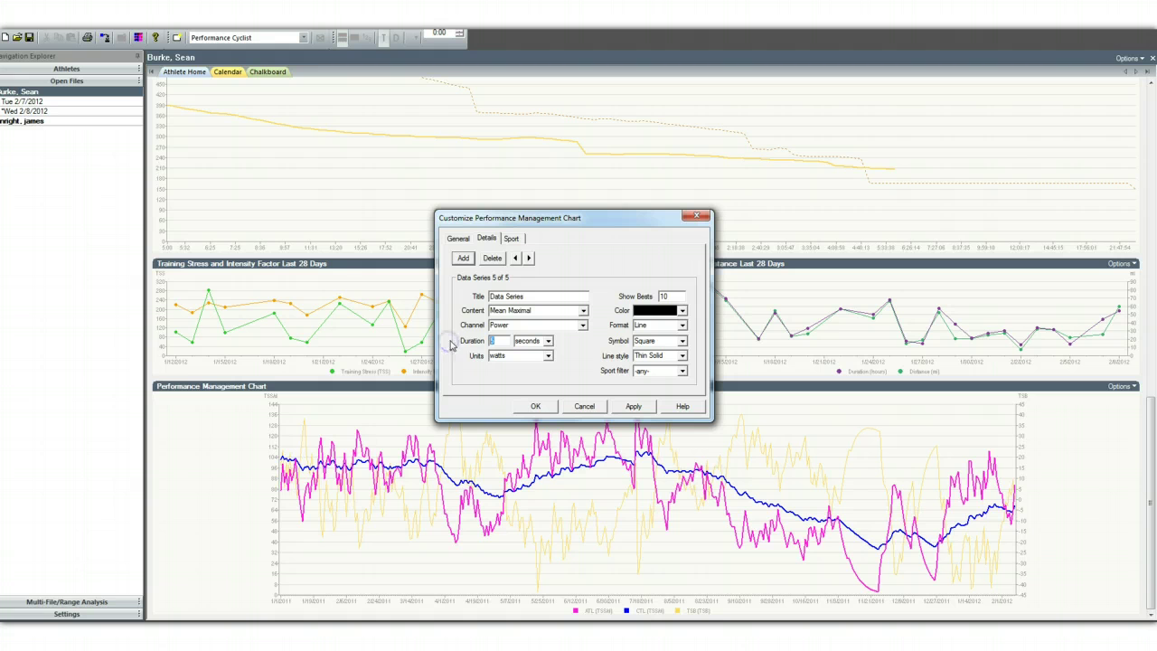
Step: Title the series "10 sec mean max", color it green, show its 5 bests and accept the chart changes
{"action": "left_click", "coordinate": [515, 296]}
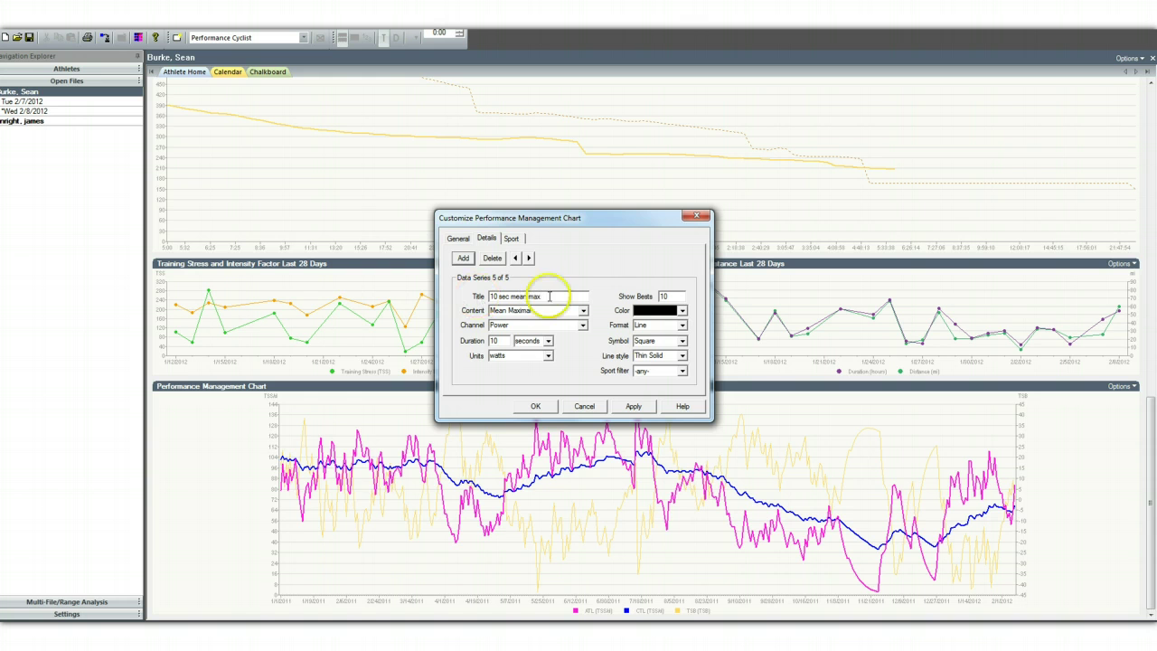
{"action": "left_click", "coordinate": [683, 311]}
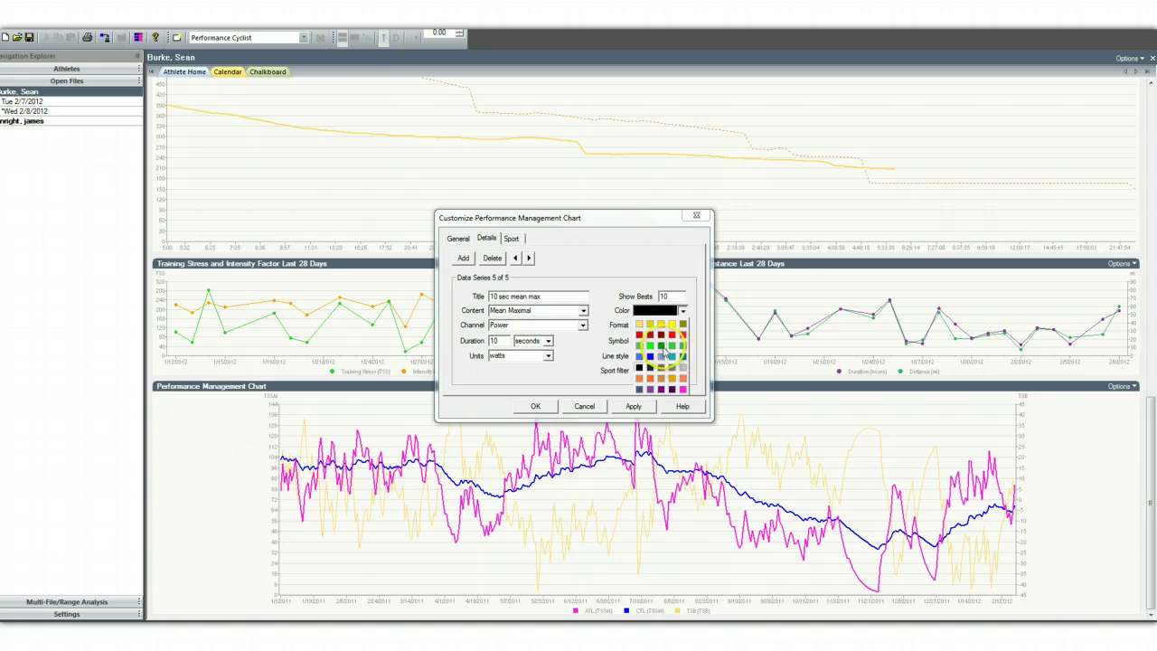
{"action": "left_click", "coordinate": [663, 347]}
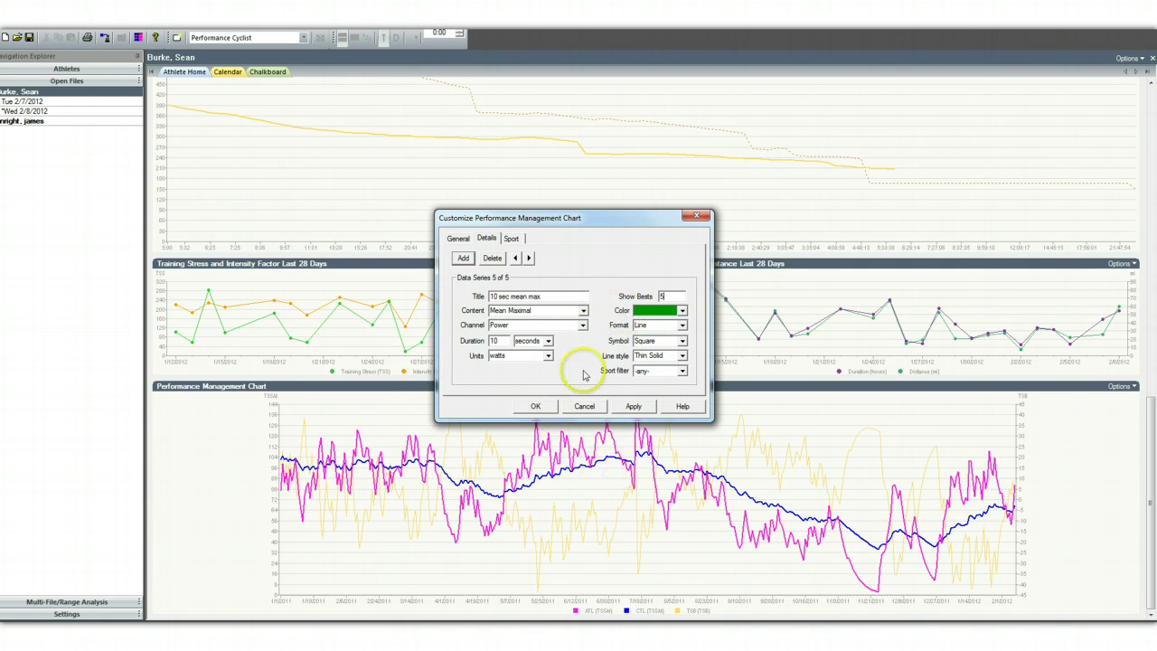
{"action": "left_click", "coordinate": [536, 406]}
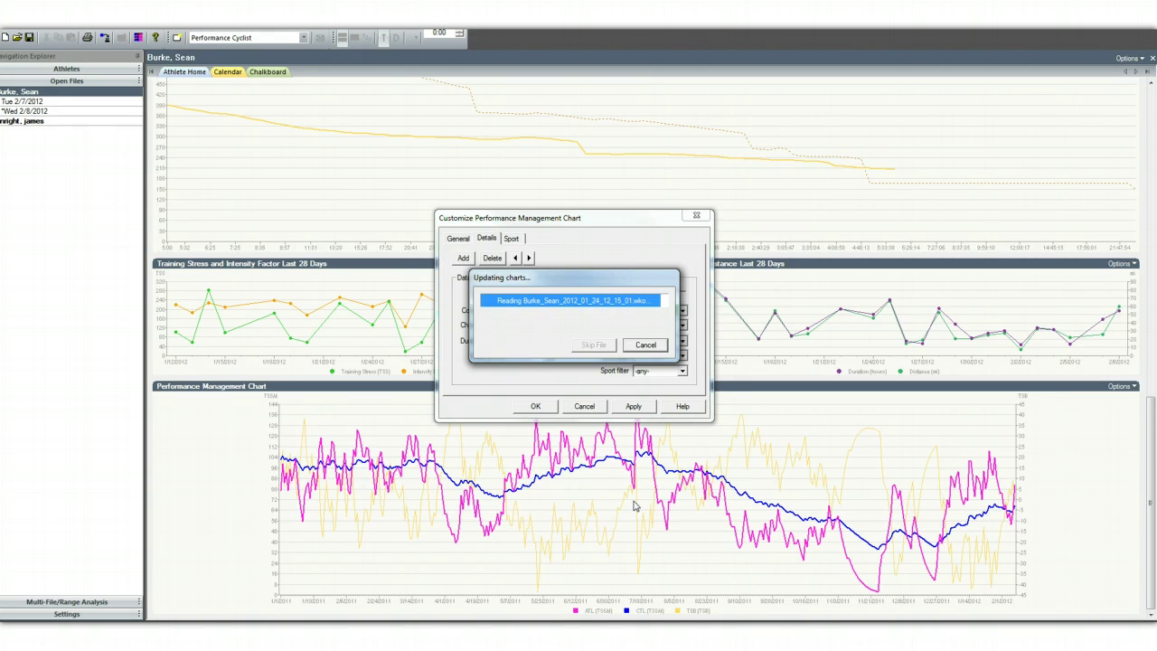
Step: Examine the dates and watts of the 10-second and 20-minute best power points on the Performance Management Chart
{"action": "left_click", "coordinate": [637, 461]}
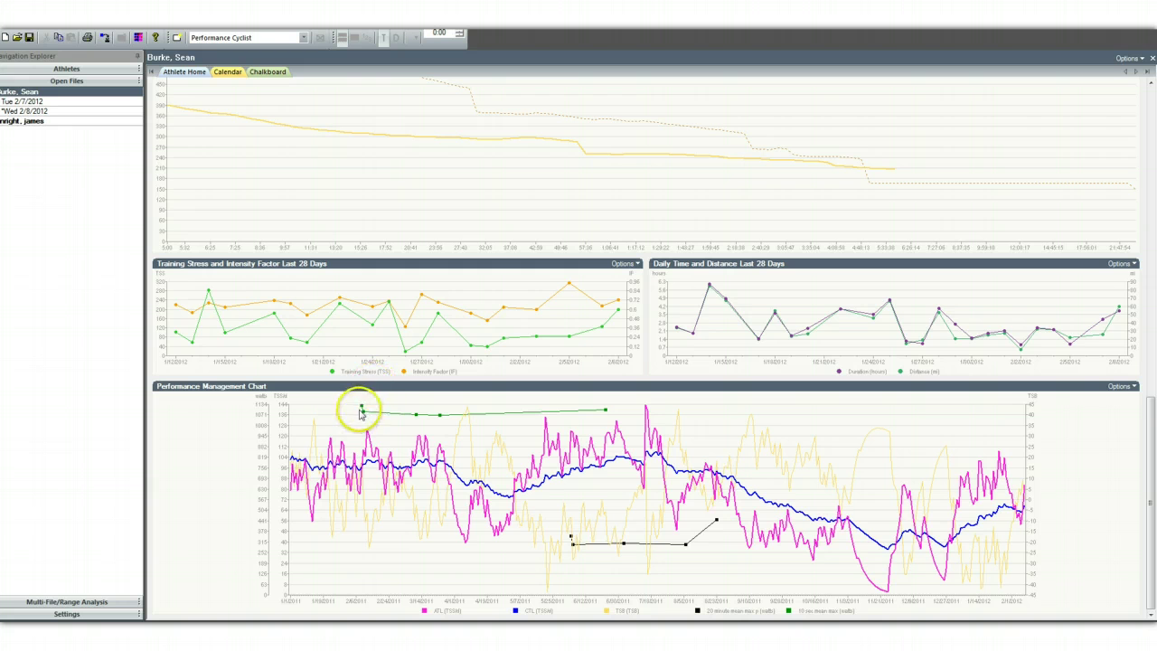
{"action": "mouse_move", "coordinate": [364, 416]}
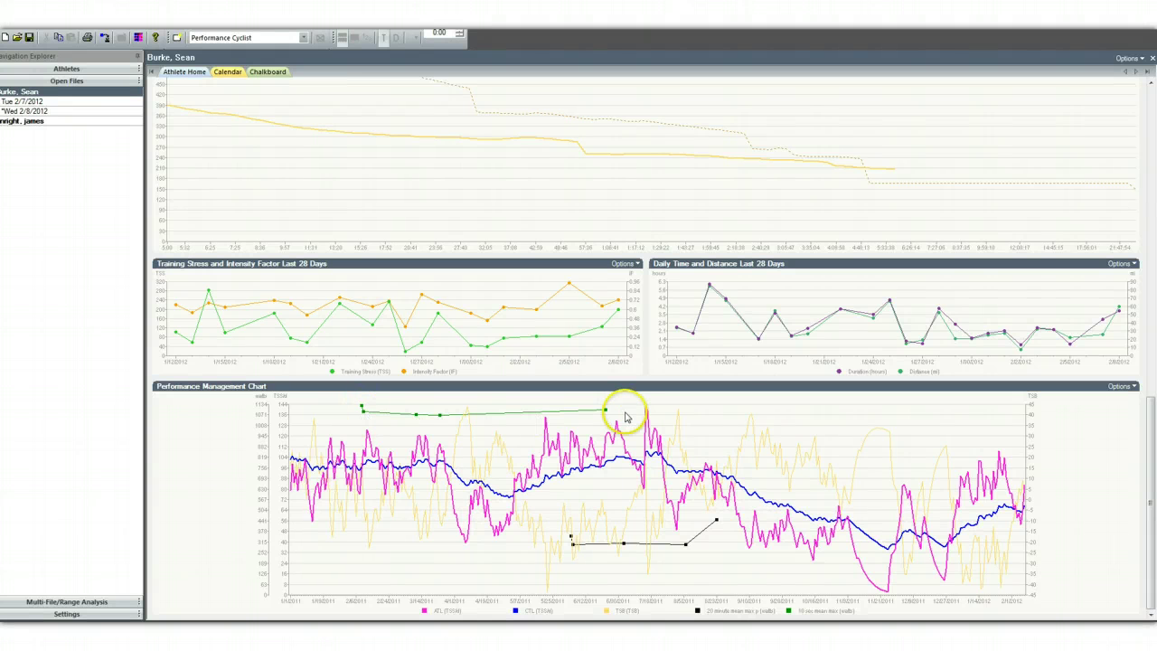
{"action": "mouse_move", "coordinate": [606, 414]}
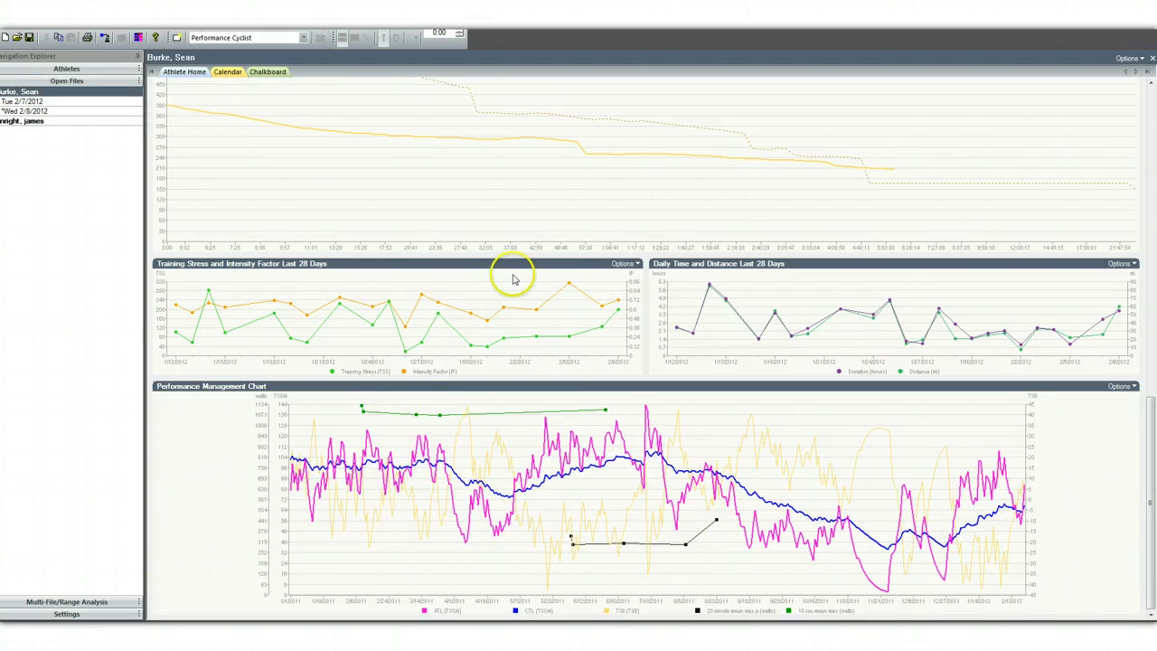
{"action": "mouse_move", "coordinate": [573, 540]}
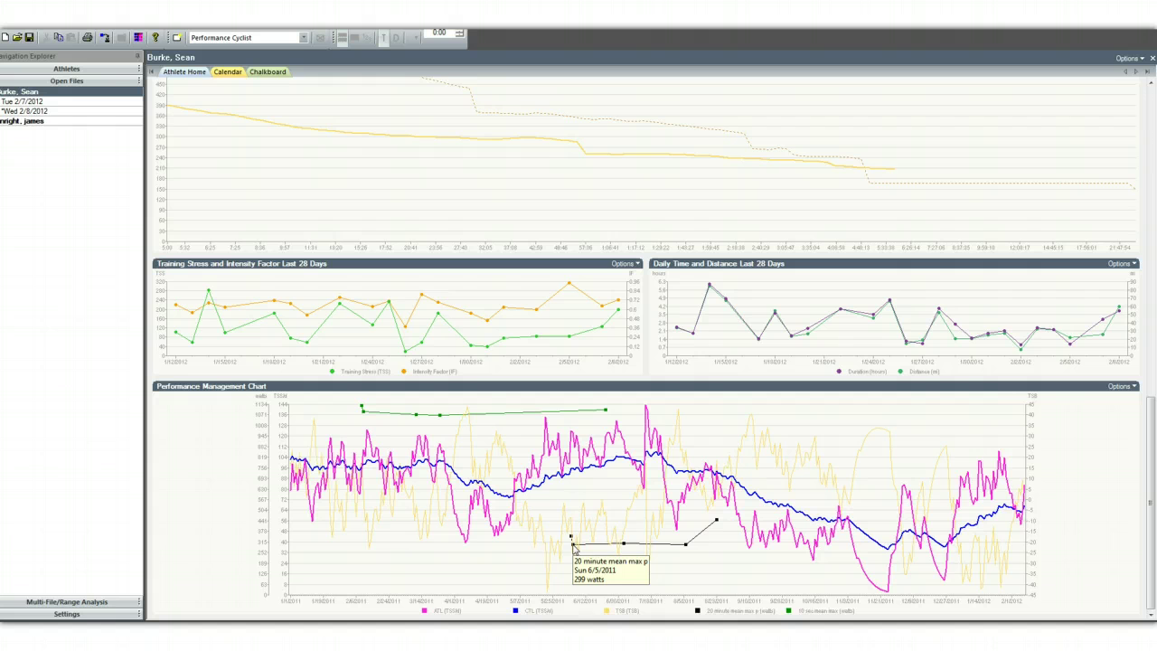
{"action": "left_click", "coordinate": [624, 545]}
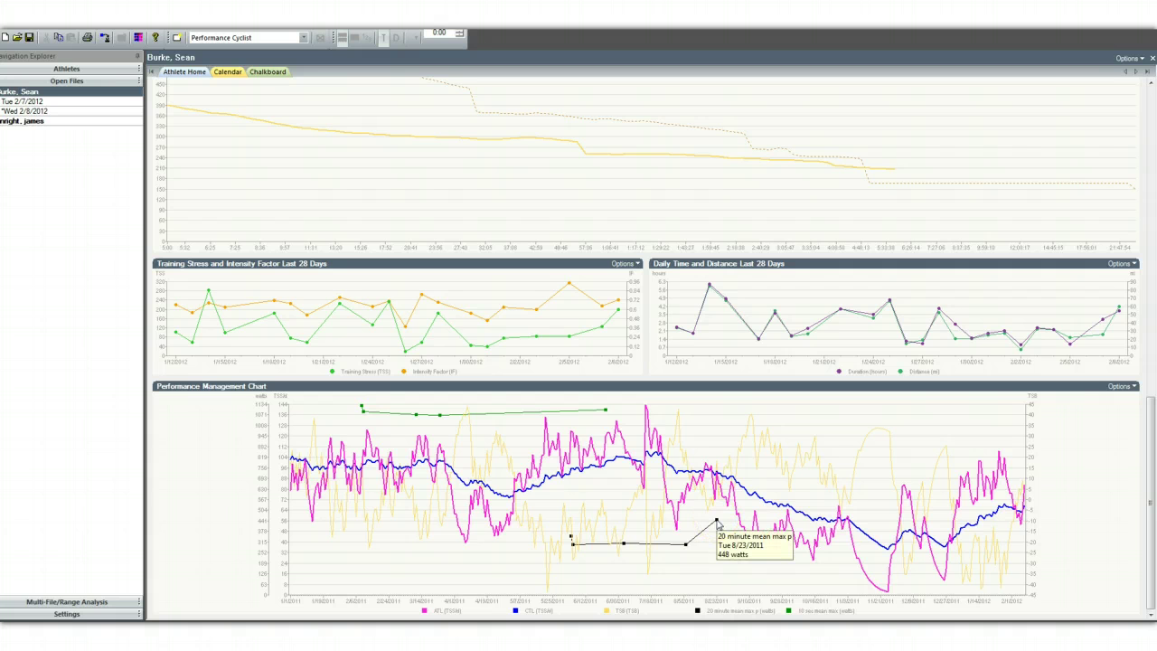
{"action": "left_click", "coordinate": [716, 522]}
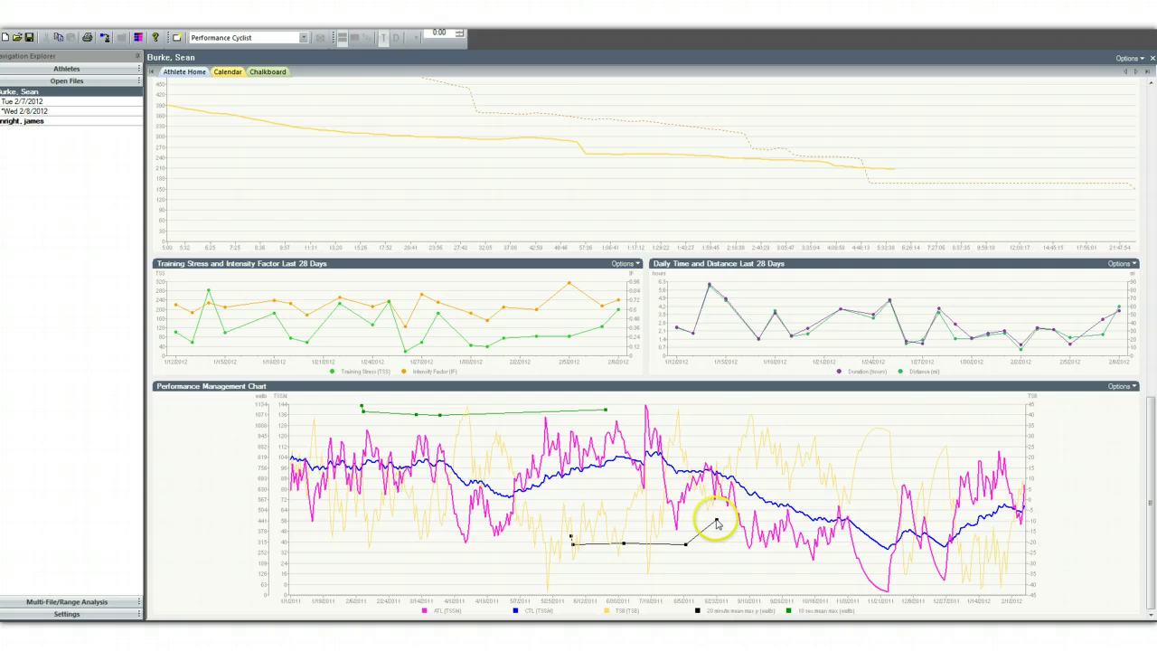
{"action": "mouse_move", "coordinate": [718, 524]}
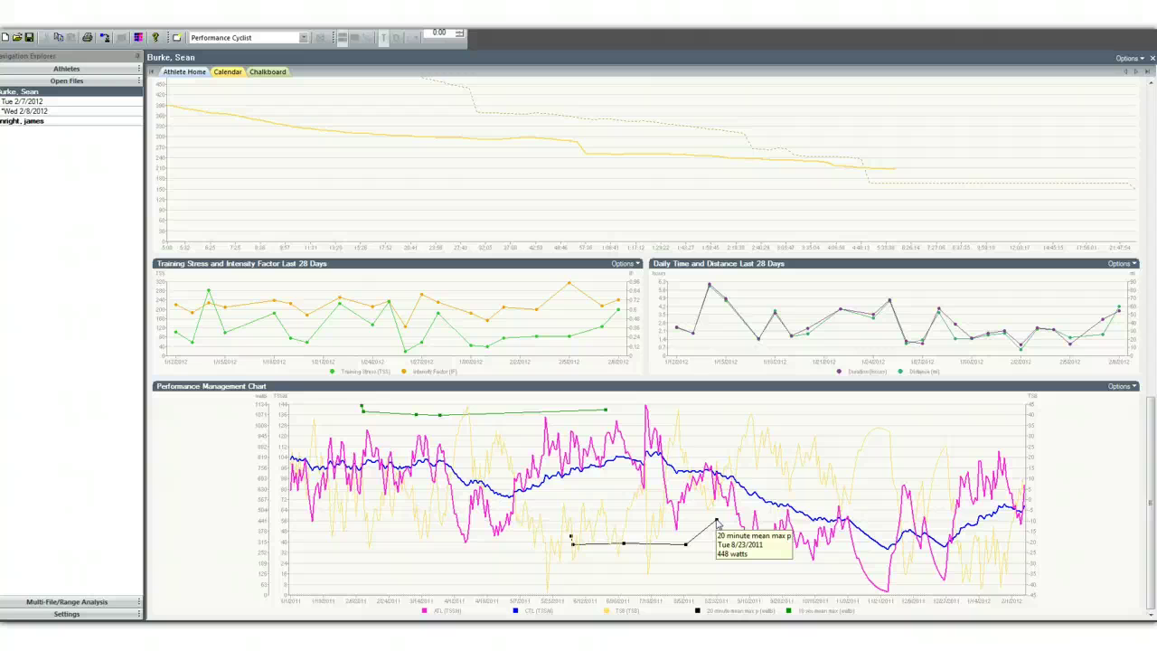
{"action": "left_click", "coordinate": [695, 549]}
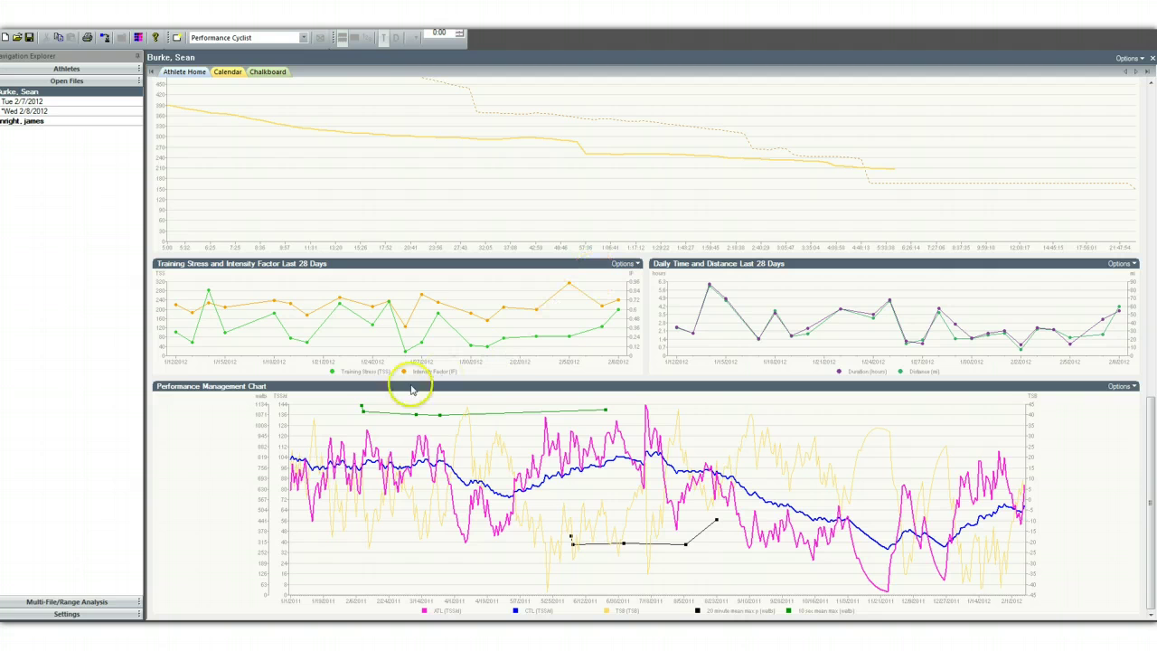
{"action": "mouse_move", "coordinate": [365, 416]}
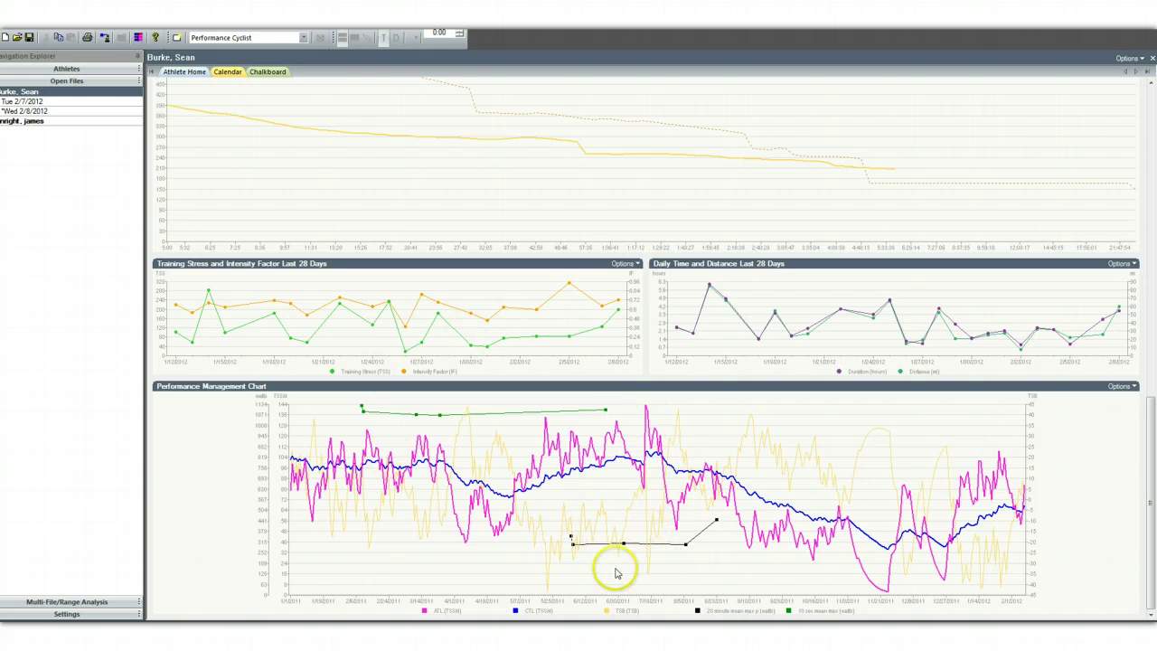
Step: Add a data series titled "5 min power" with Mean Maximal content to the Performance Management Chart
{"action": "left_click", "coordinate": [1132, 391]}
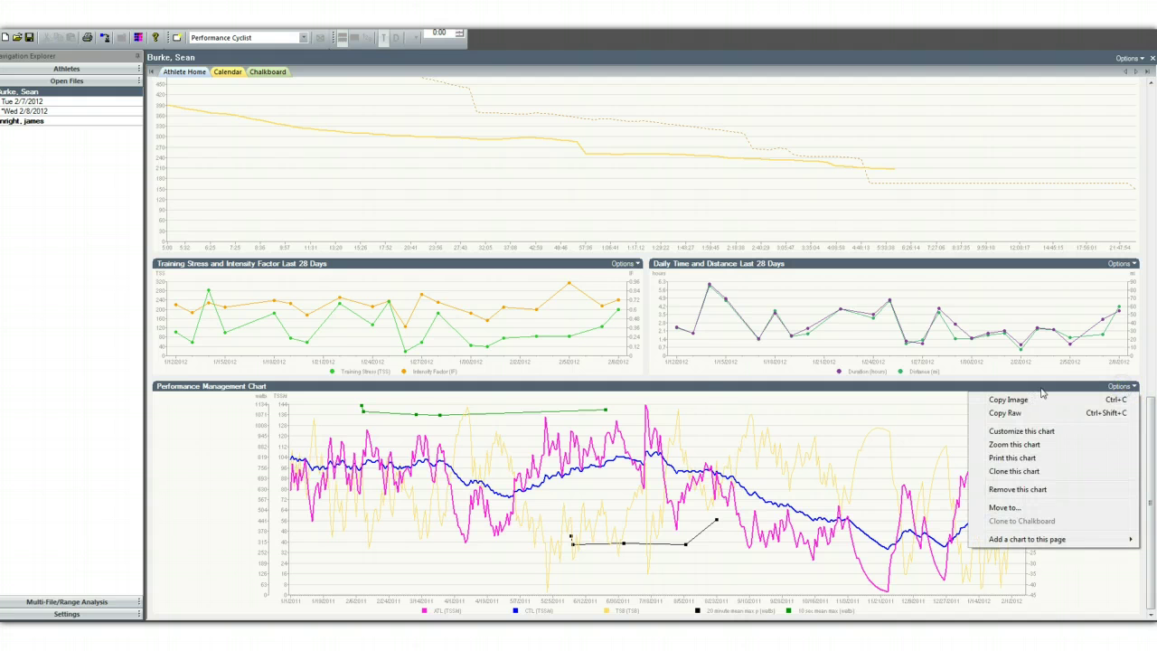
{"action": "left_click", "coordinate": [1015, 434]}
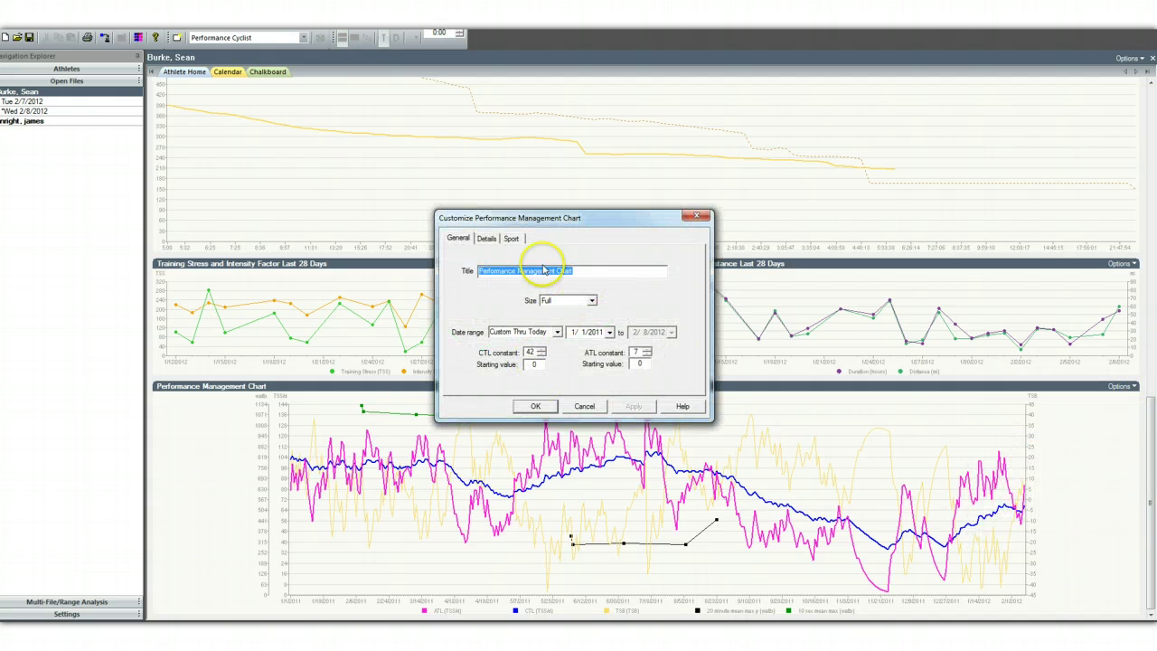
{"action": "left_click", "coordinate": [488, 239]}
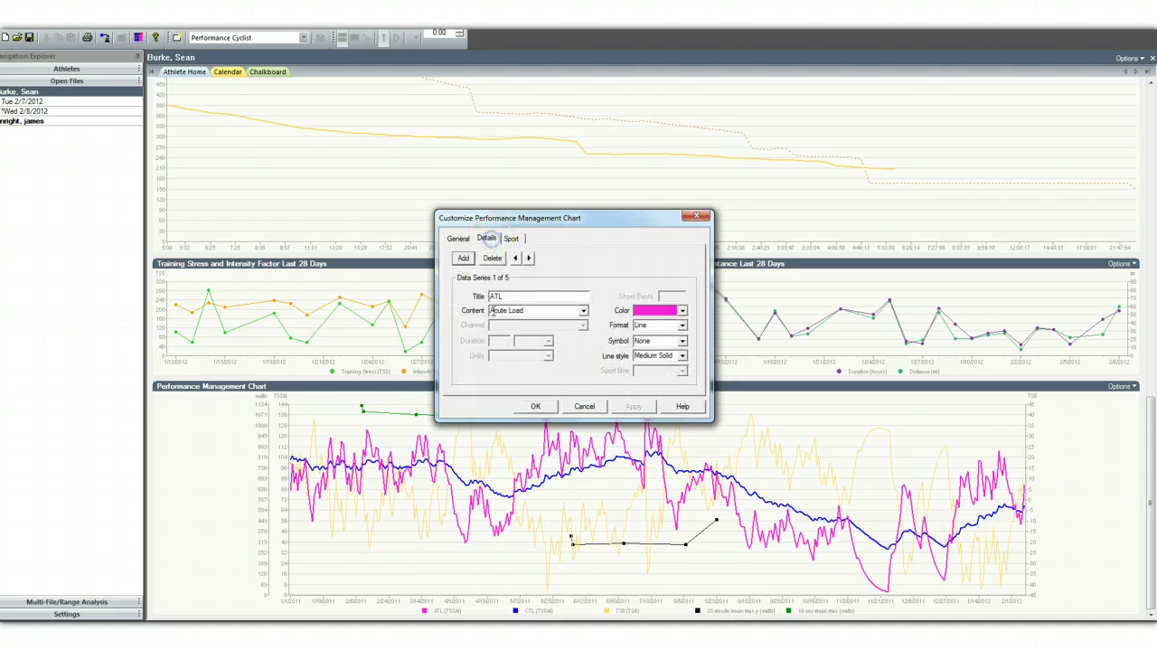
{"action": "left_click", "coordinate": [464, 257]}
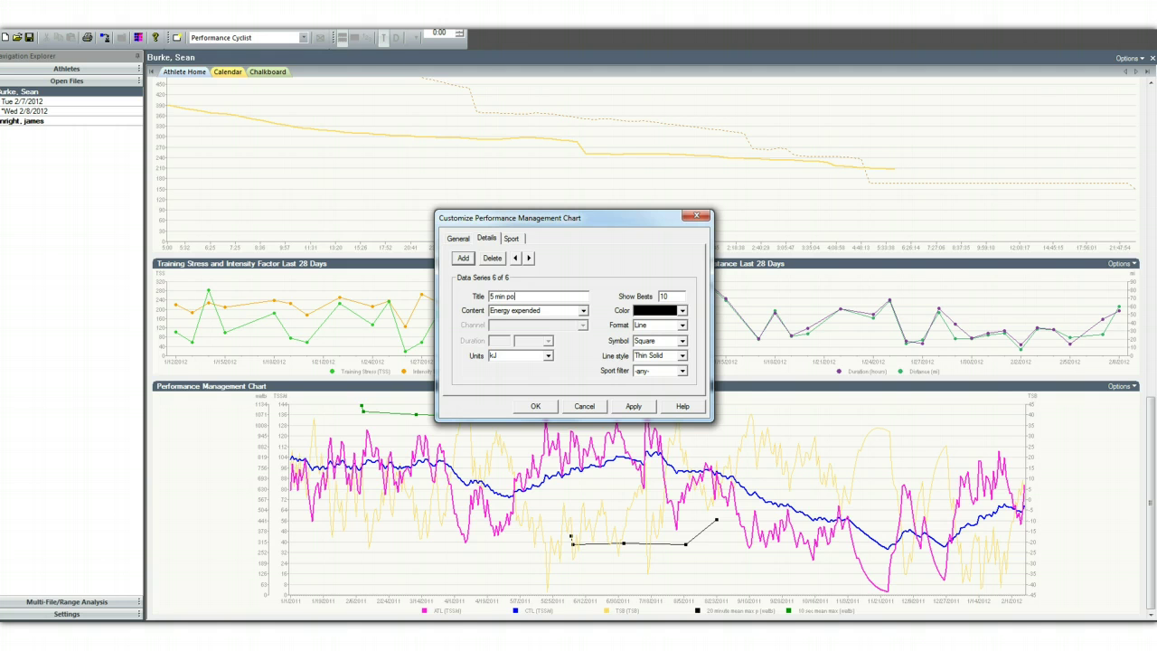
{"action": "left_click", "coordinate": [583, 310]}
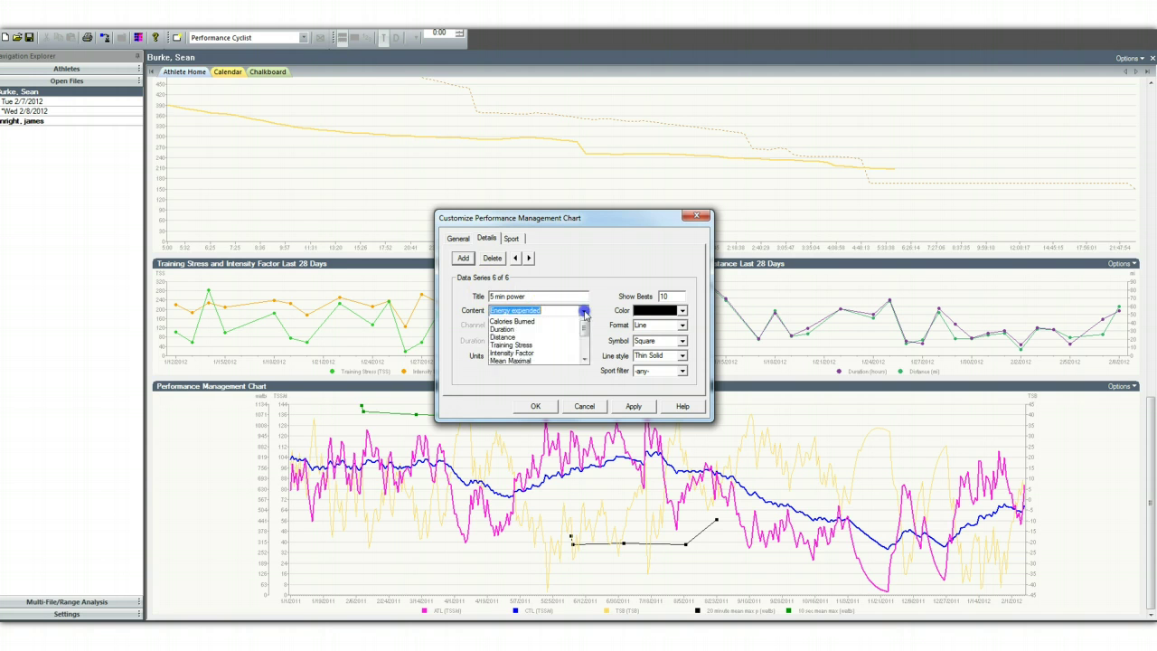
{"action": "left_click", "coordinate": [561, 368]}
Step: Set the 5 min power series' duration to 5 minutes, color it red and accept the chart changes
{"action": "left_click_drag", "start_coordinate": [501, 339], "coordinate": [467, 341]}
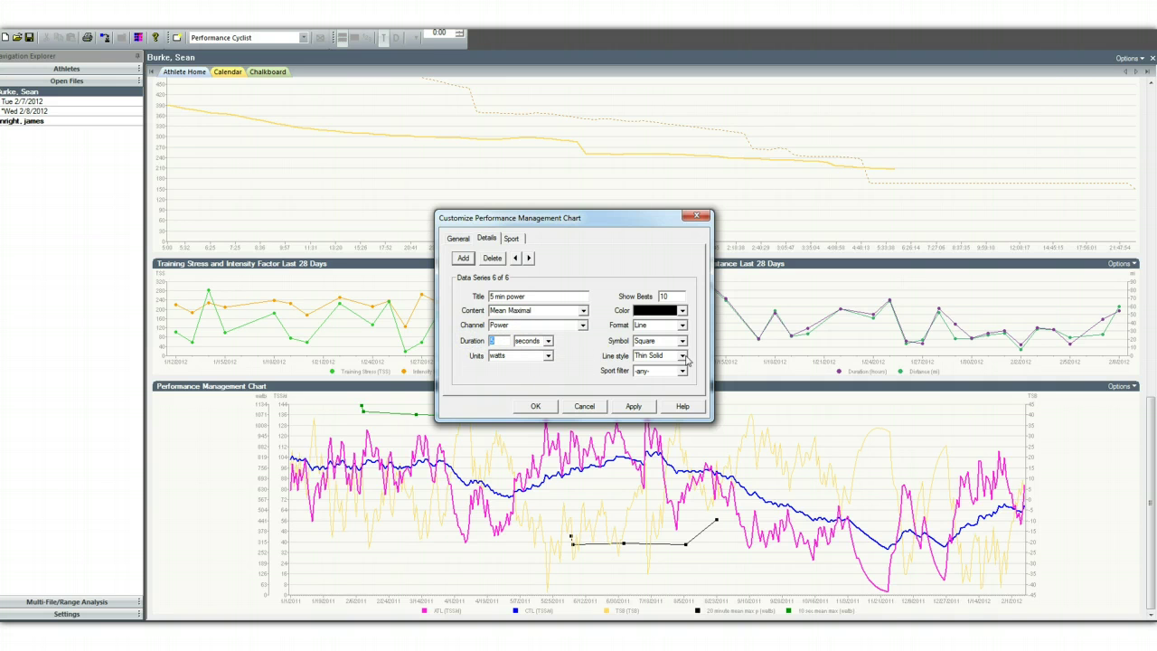
{"action": "left_click", "coordinate": [548, 340]}
{"action": "left_click", "coordinate": [529, 359]}
{"action": "left_click", "coordinate": [682, 311]}
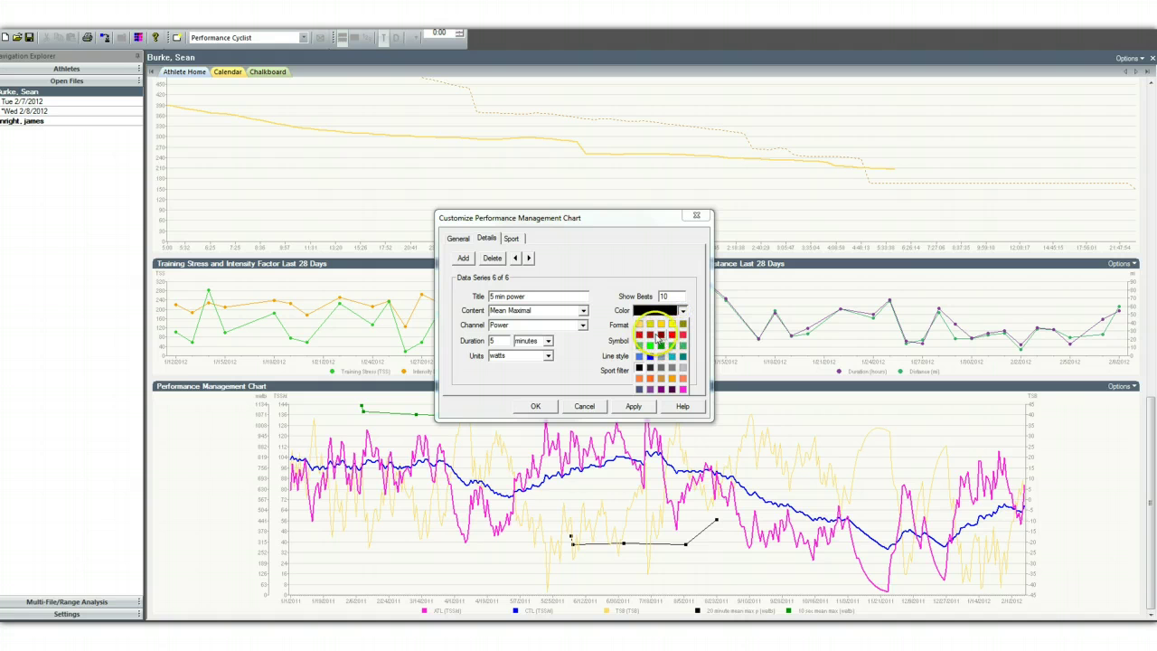
{"action": "left_click", "coordinate": [639, 337]}
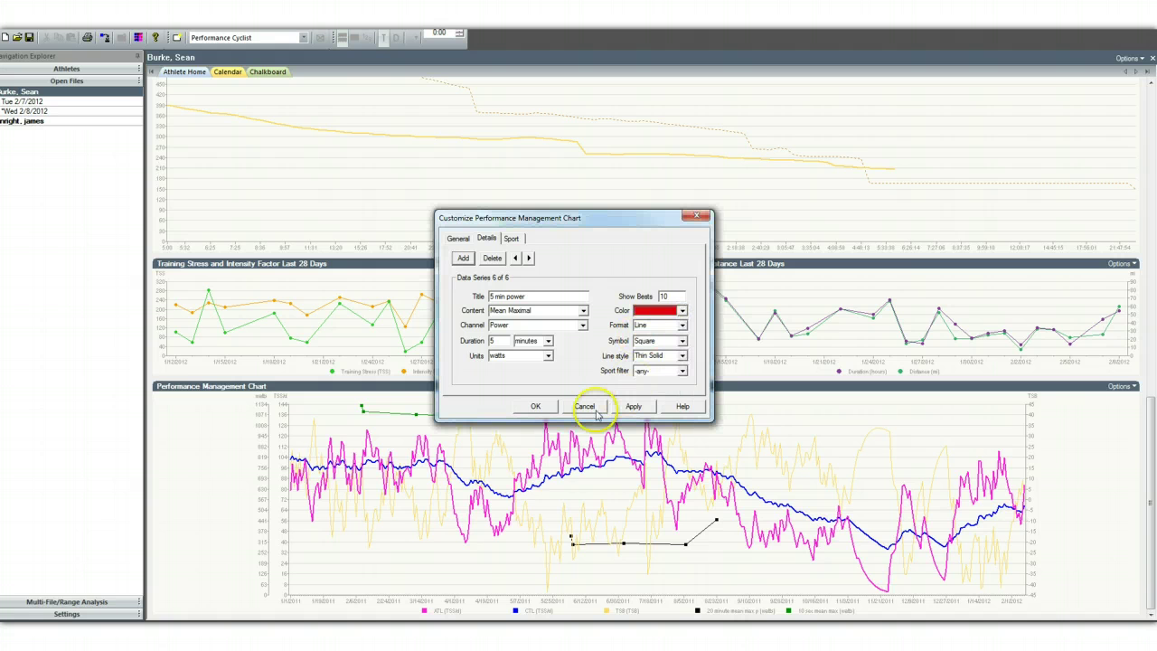
{"action": "left_click", "coordinate": [535, 406]}
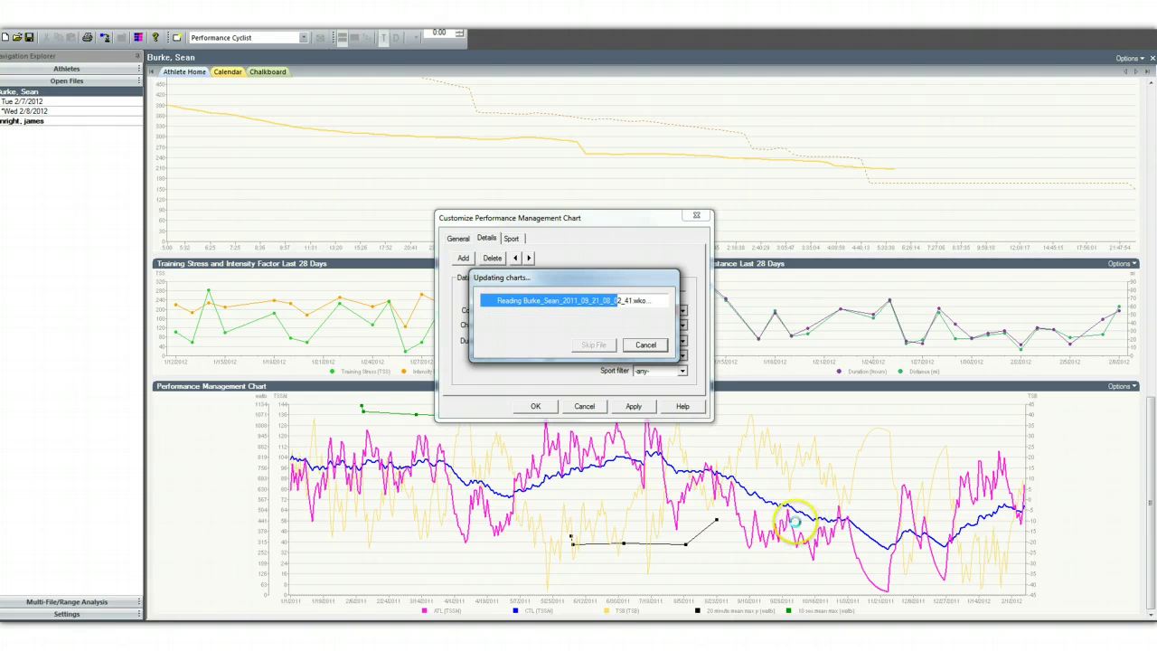
{"action": "left_click", "coordinate": [599, 490]}
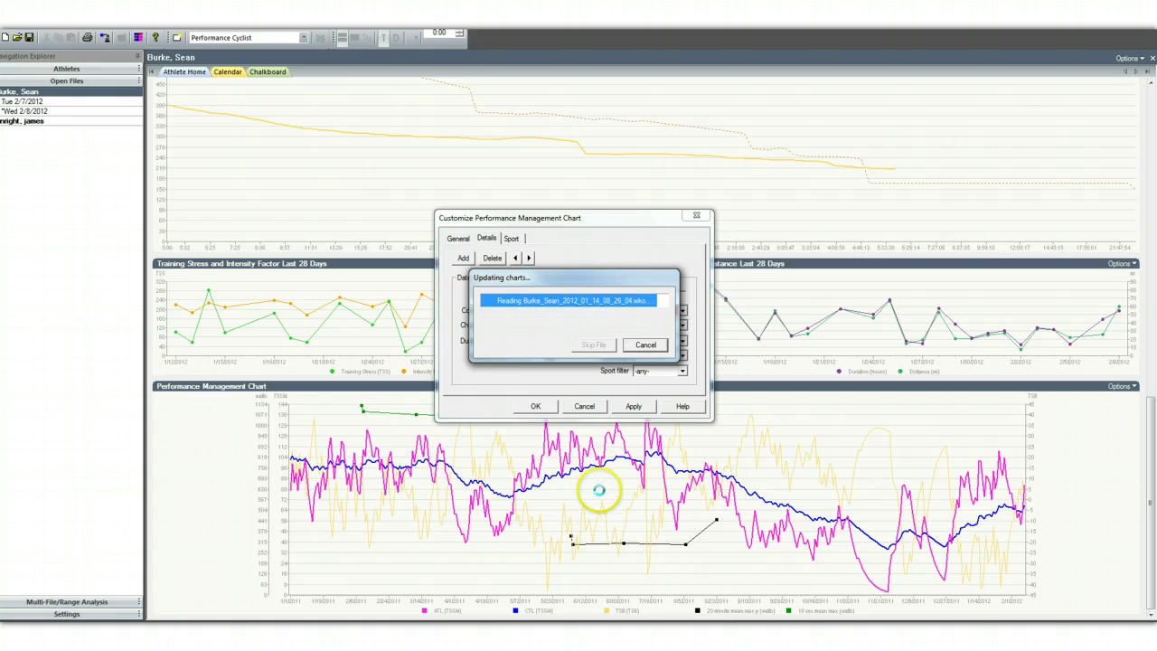
{"action": "left_click", "coordinate": [597, 425]}
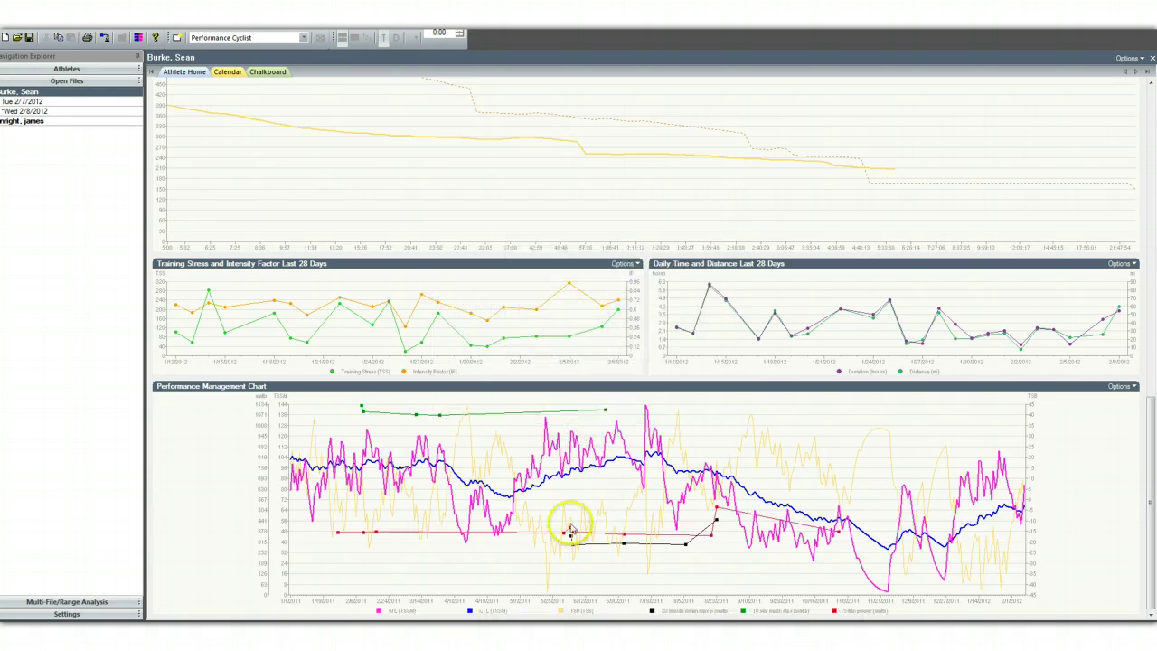